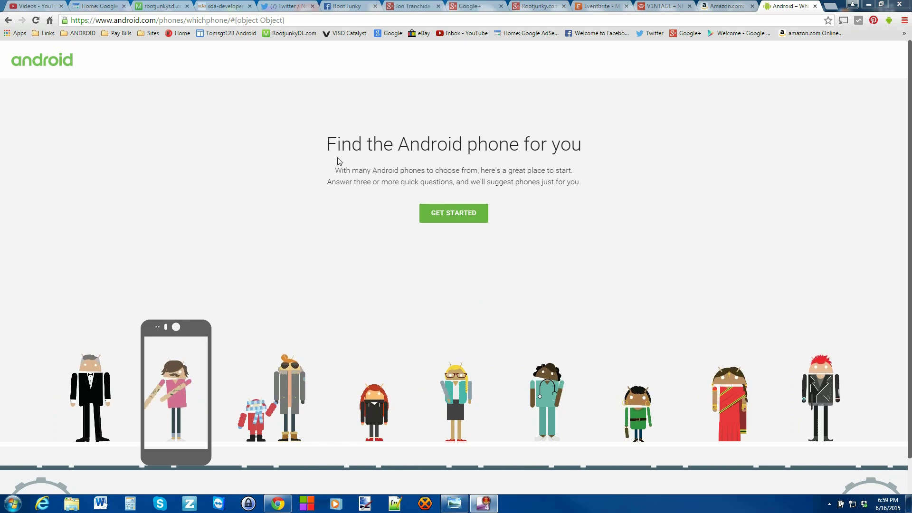
# Start the phone quiz and choose Watching videos at 2 hours a day.
pyautogui.click(458, 217)
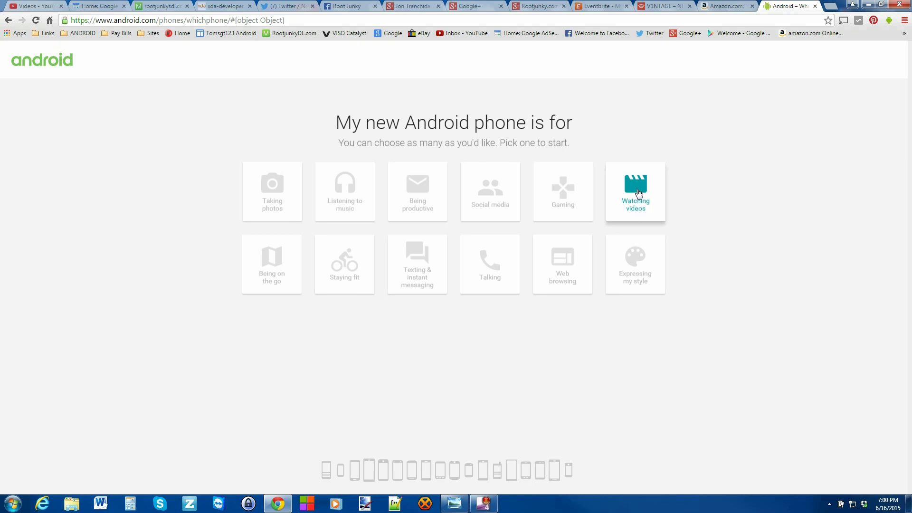
pyautogui.click(638, 192)
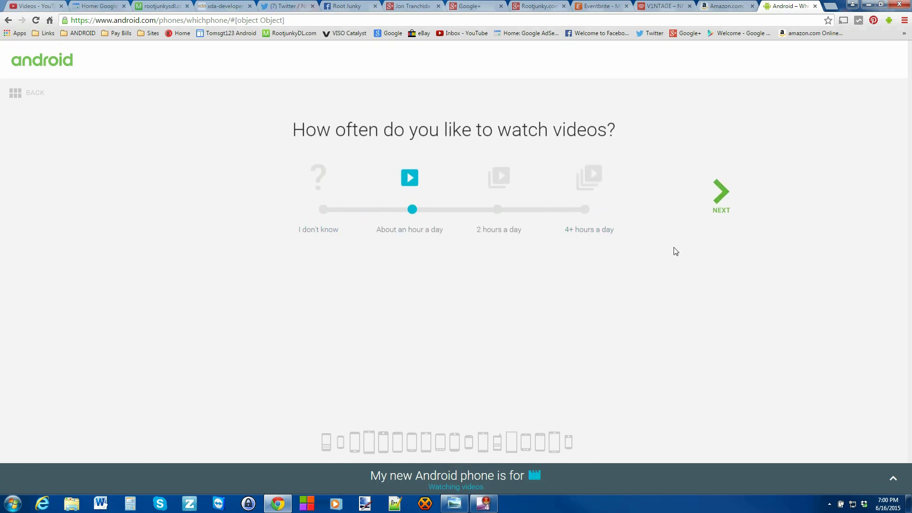
pyautogui.click(498, 211)
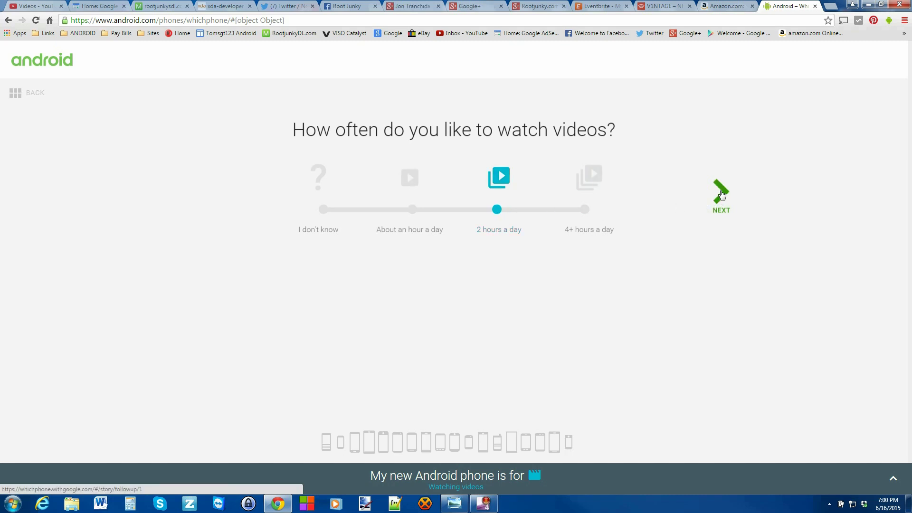
pyautogui.click(722, 194)
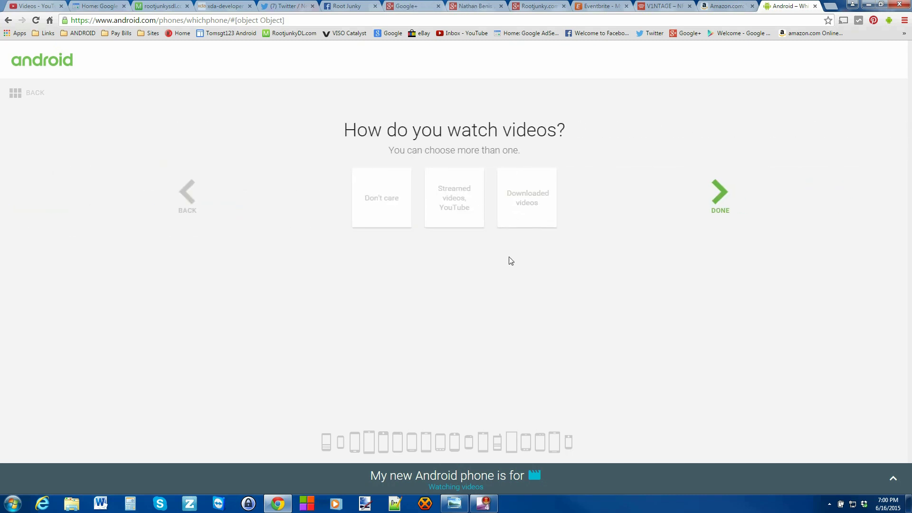
# Answer that videos are mostly streamed videos and YouTube, and finish the video questions.
pyautogui.click(378, 210)
pyautogui.click(534, 209)
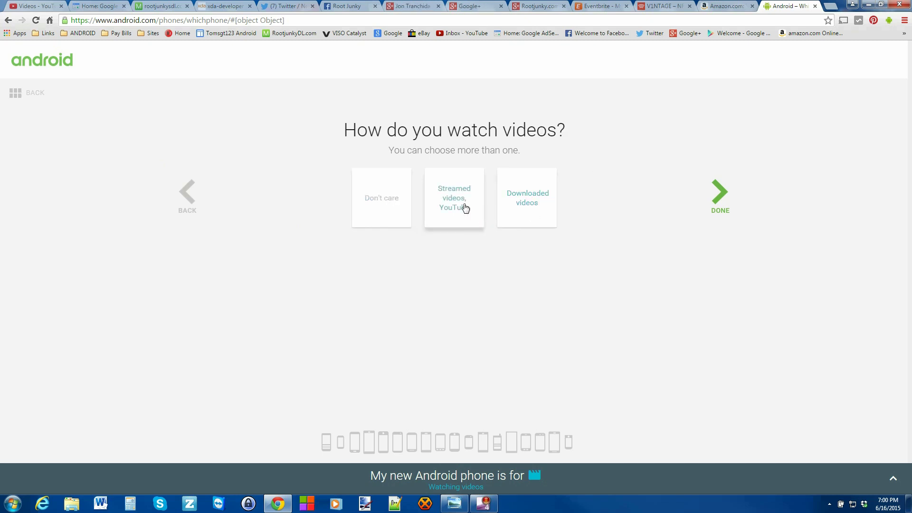
pyautogui.click(462, 205)
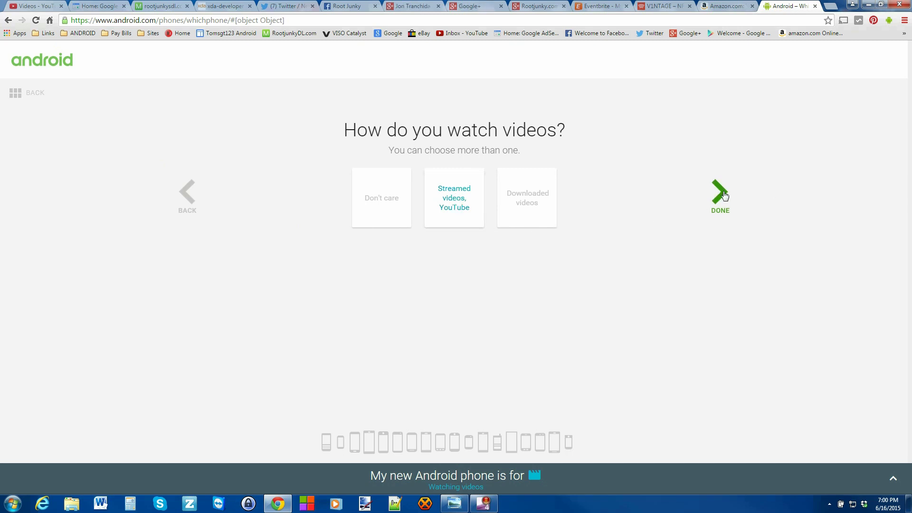
pyautogui.click(721, 194)
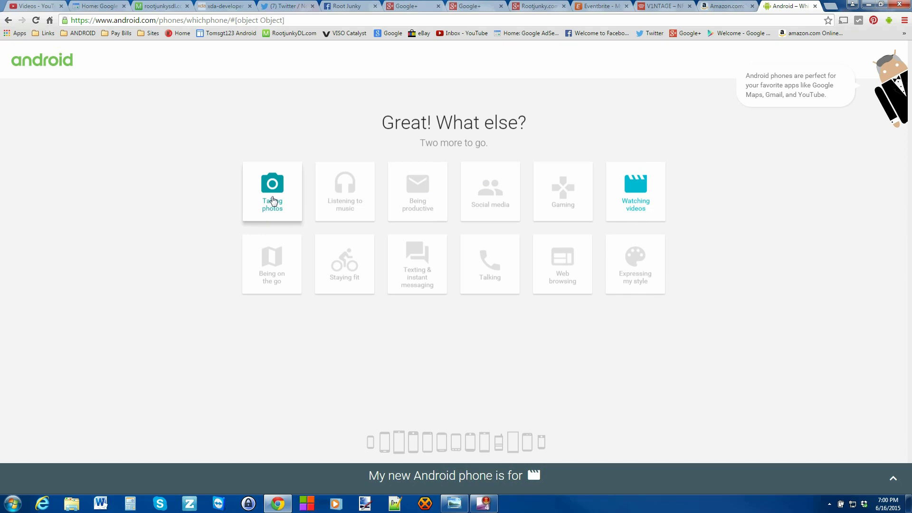
# Add Taking photos at about 20 a week, prioritising fast, high quality photos.
pyautogui.click(273, 201)
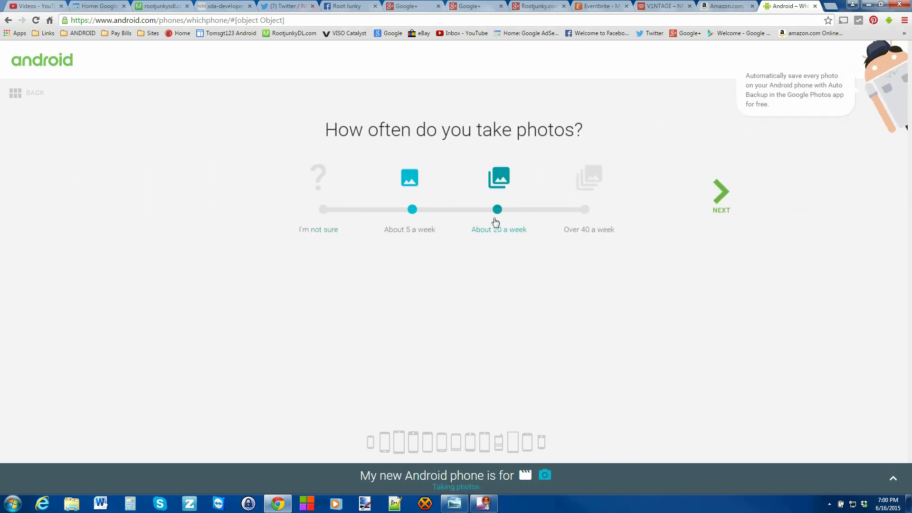
pyautogui.click(498, 211)
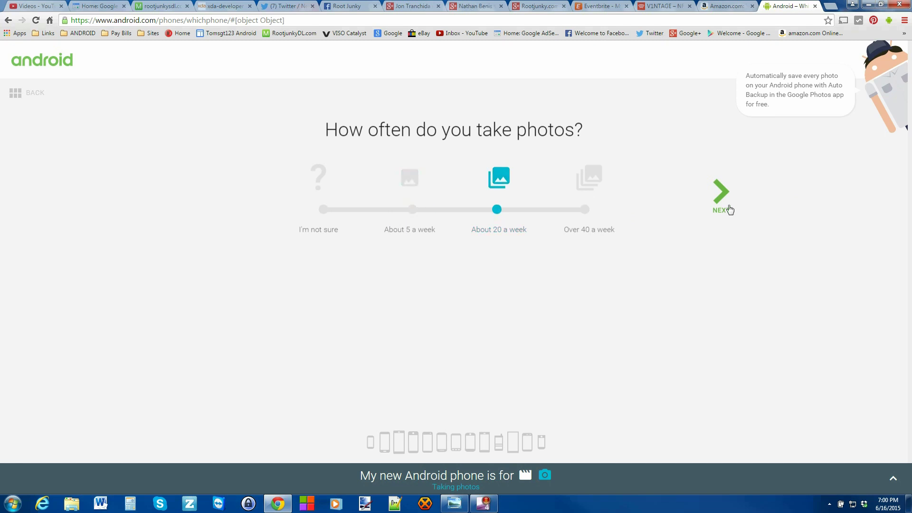
pyautogui.click(723, 193)
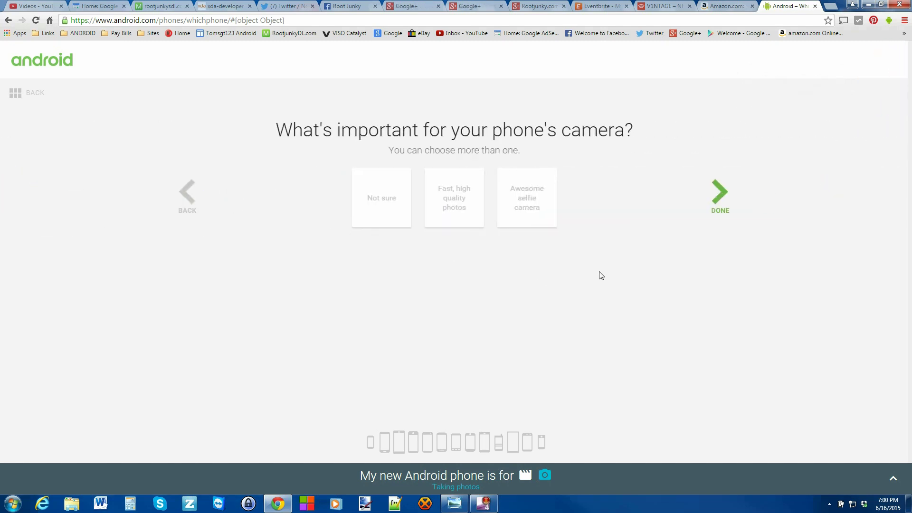
pyautogui.click(455, 205)
pyautogui.click(720, 194)
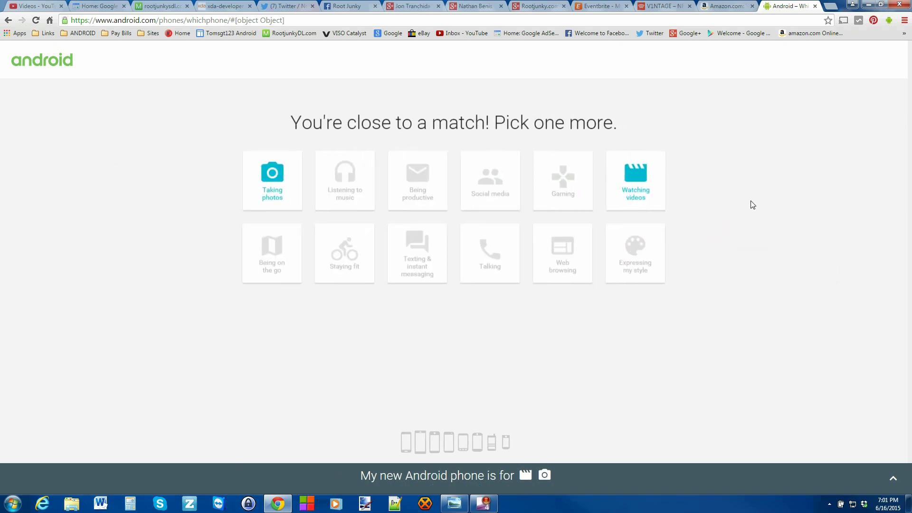
# Add Social media at up to 2 hours a day and request the matching phones.
pyautogui.click(490, 191)
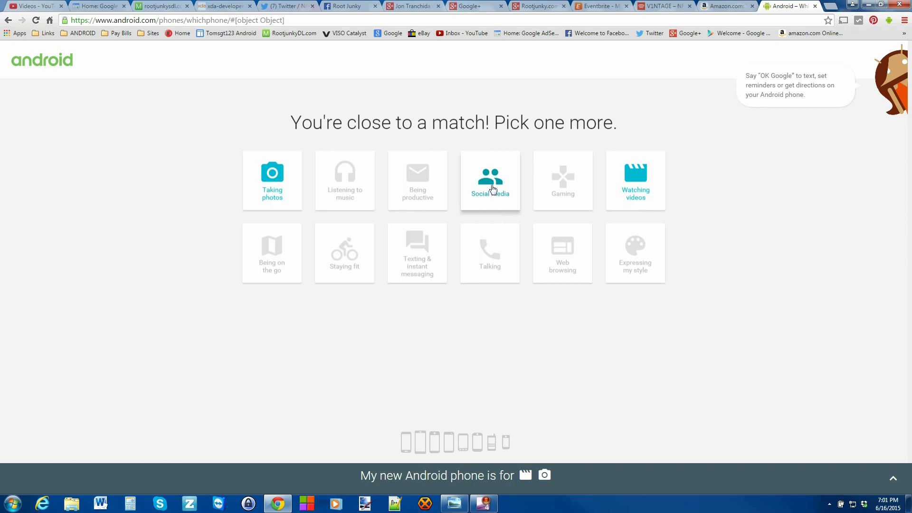
pyautogui.click(494, 185)
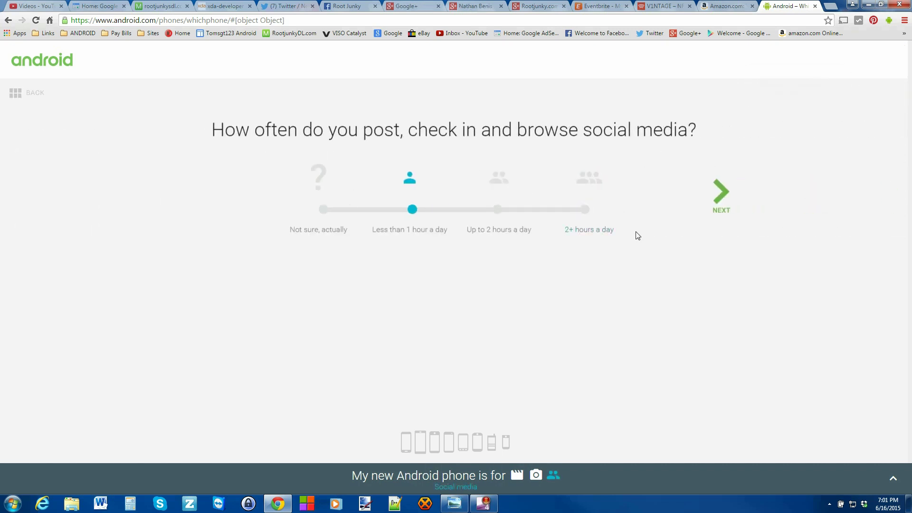
pyautogui.click(637, 236)
pyautogui.click(497, 209)
pyautogui.click(722, 194)
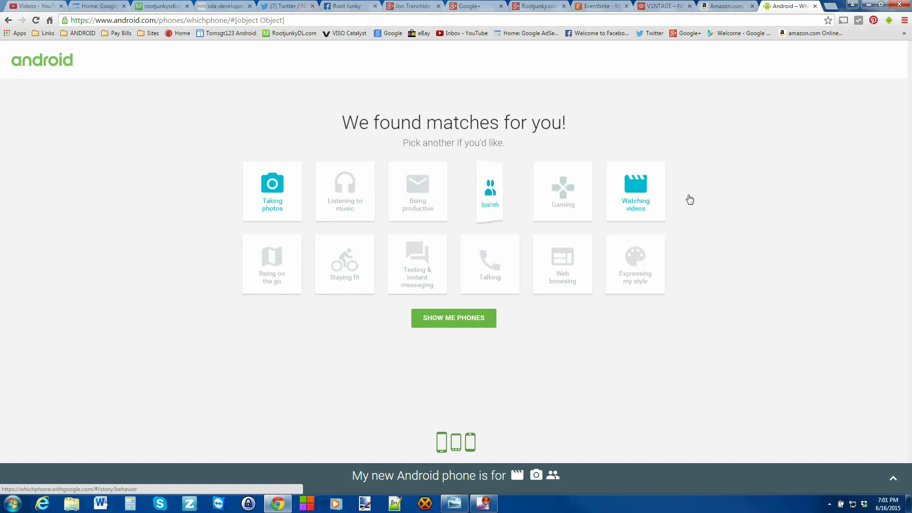
pyautogui.click(454, 320)
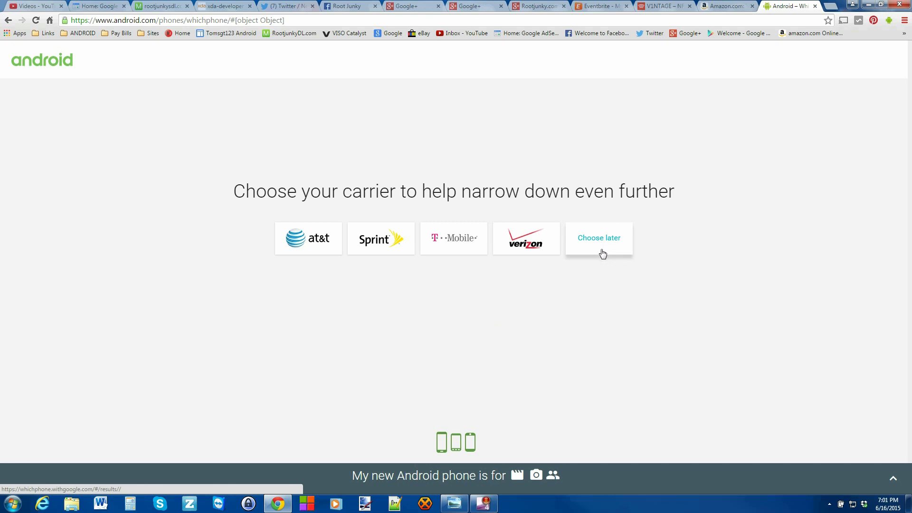
# Filter results to T-Mobile and page right to LG G4, HTC One (M9) and Galaxy Note Edge.
pyautogui.click(451, 240)
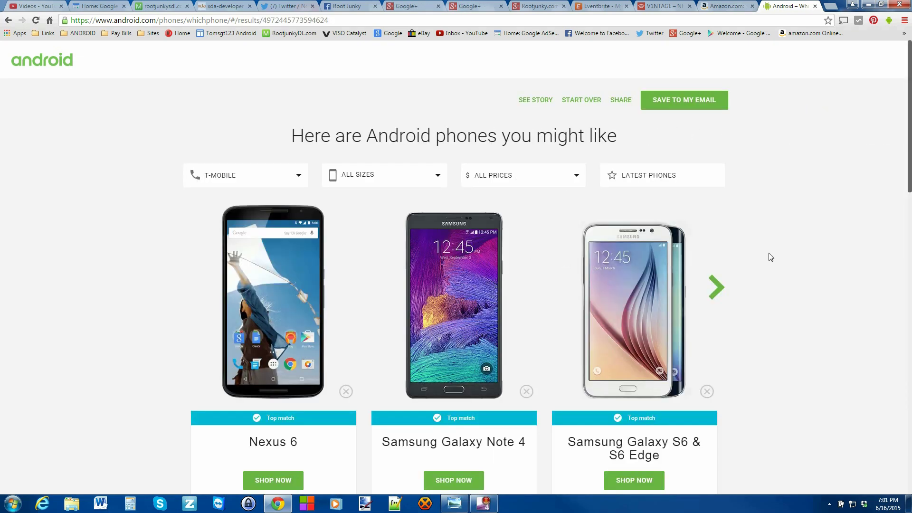
pyautogui.scroll(-1, 771, 257)
pyautogui.scroll(-1, 770, 257)
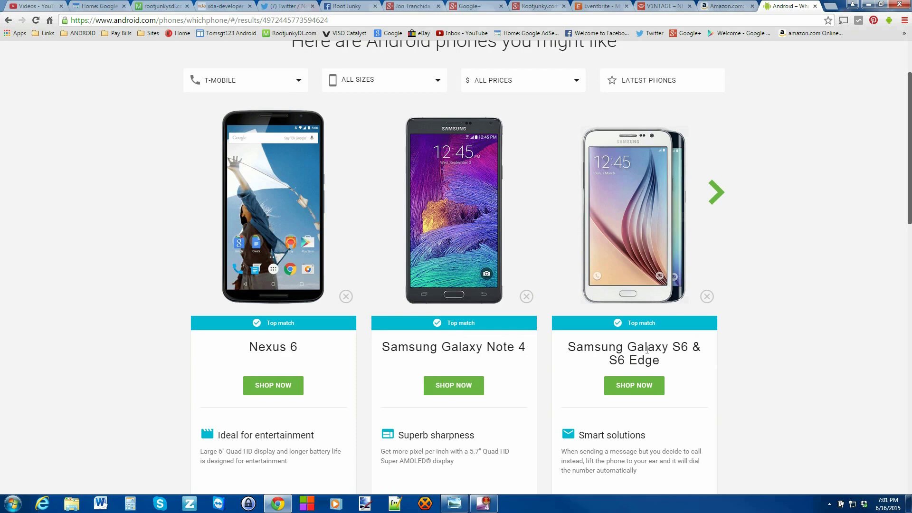
pyautogui.click(715, 194)
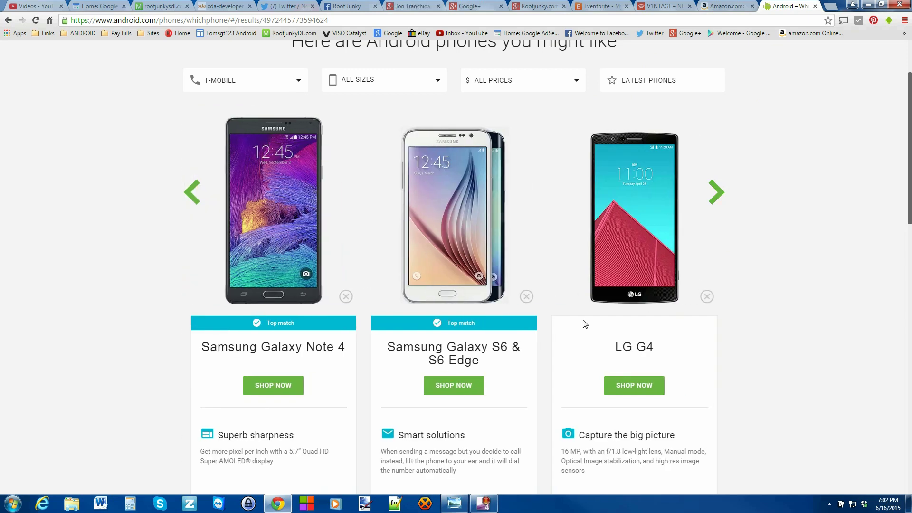
pyautogui.click(716, 194)
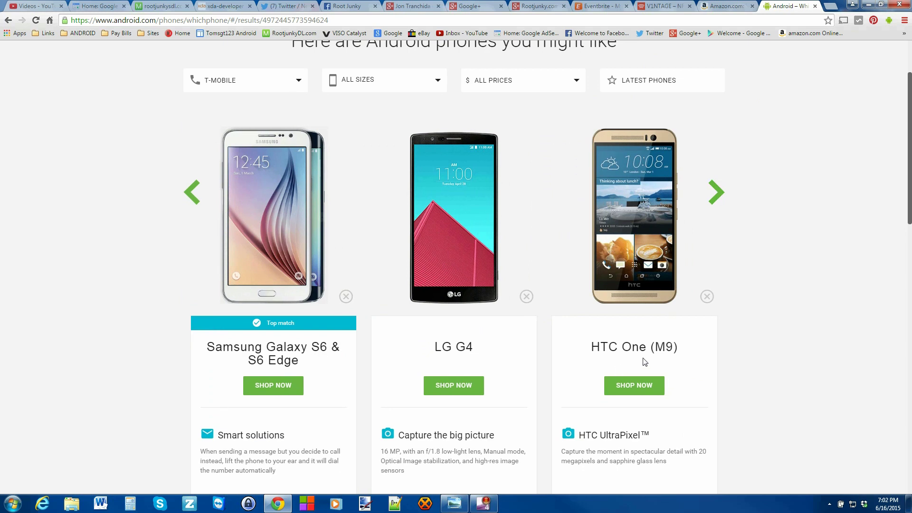
pyautogui.click(716, 193)
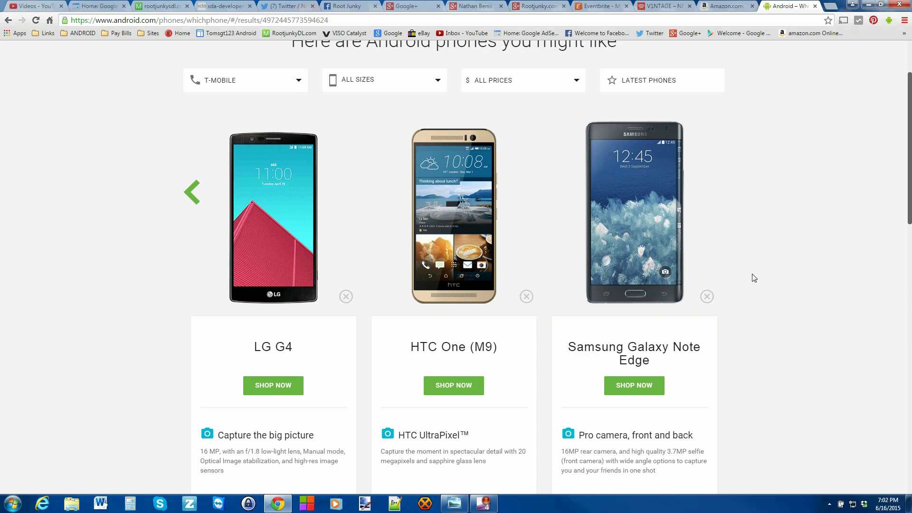
pyautogui.scroll(2, 621, 269)
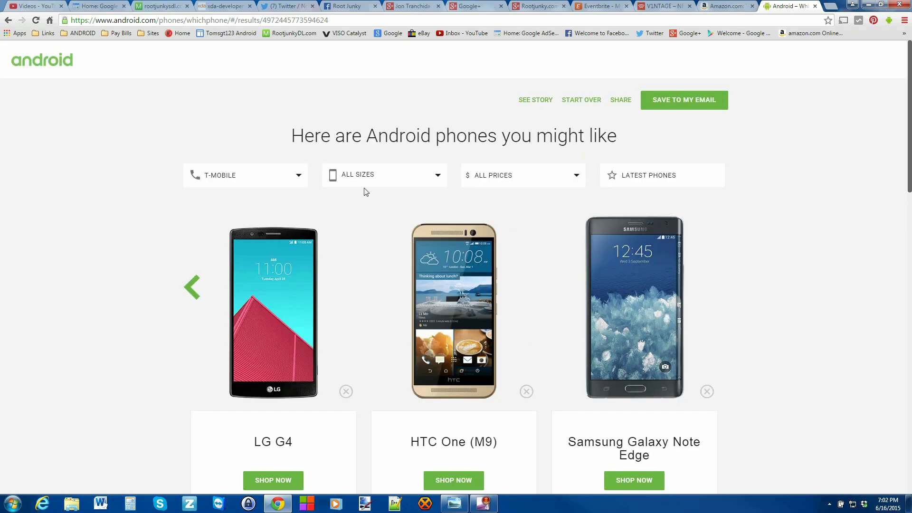
# Check the All Prices choices without changing them, then page back to Nexus 6, Galaxy Note 4 and S6.
pyautogui.click(568, 179)
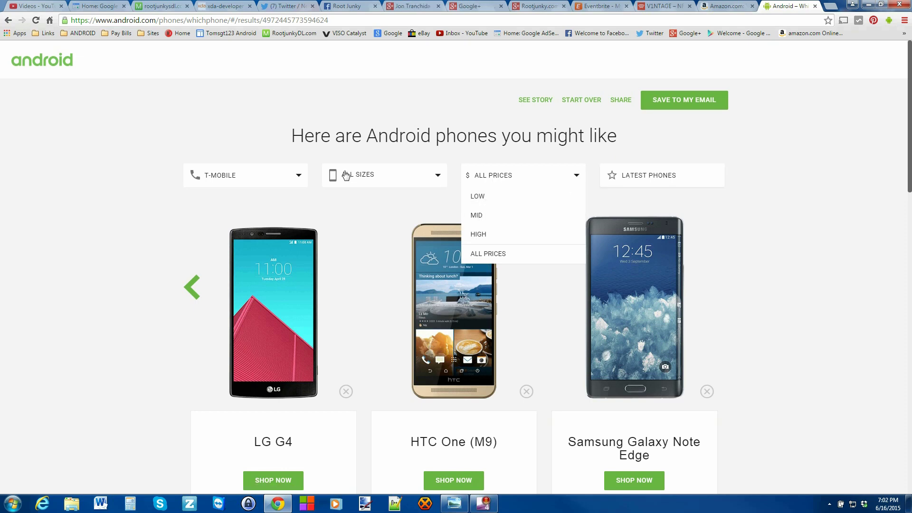
pyautogui.click(786, 209)
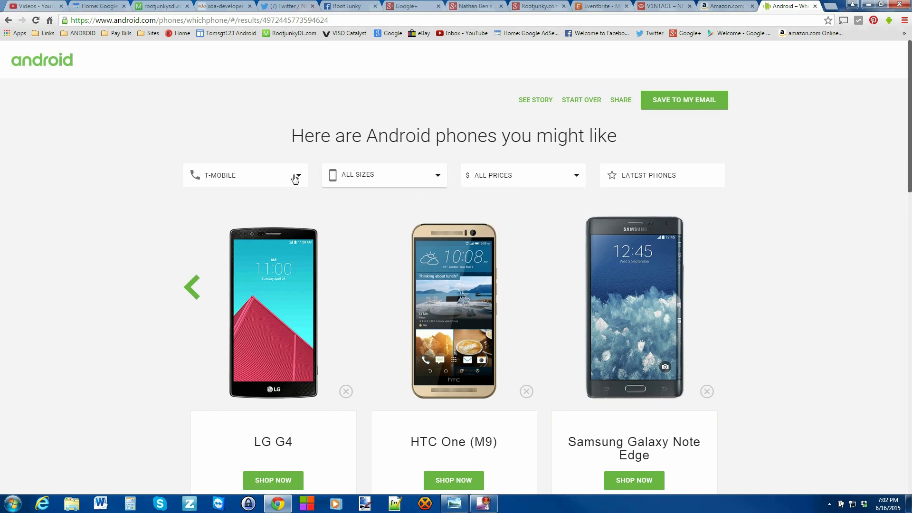
pyautogui.scroll(-2, 746, 266)
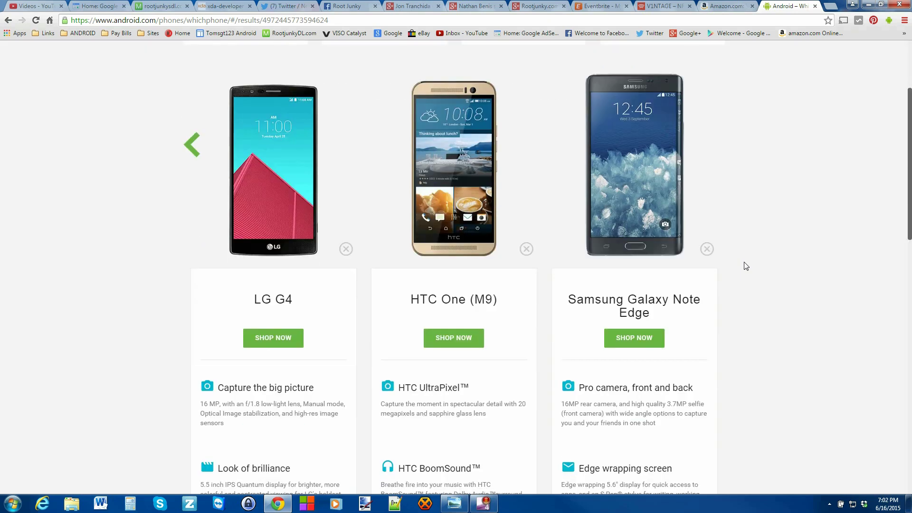
pyautogui.click(199, 146)
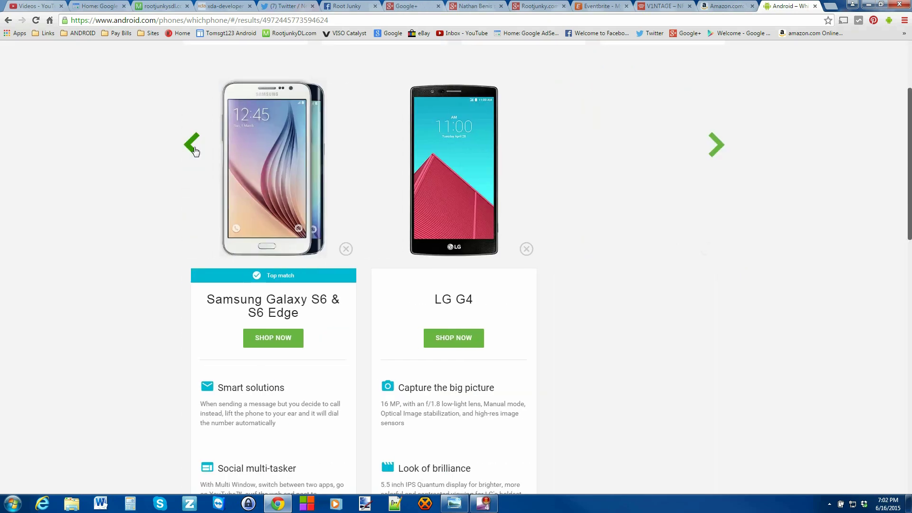
pyautogui.click(194, 146)
pyautogui.click(194, 148)
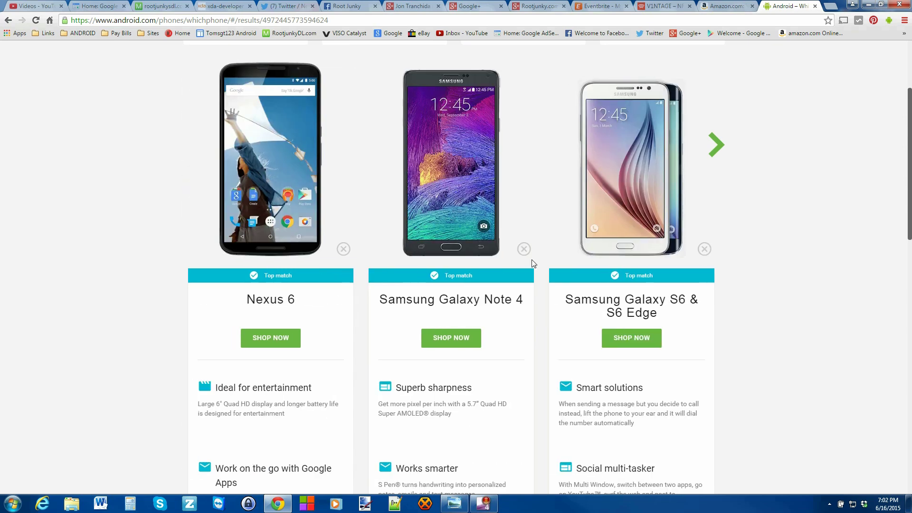
pyautogui.scroll(-2, 780, 298)
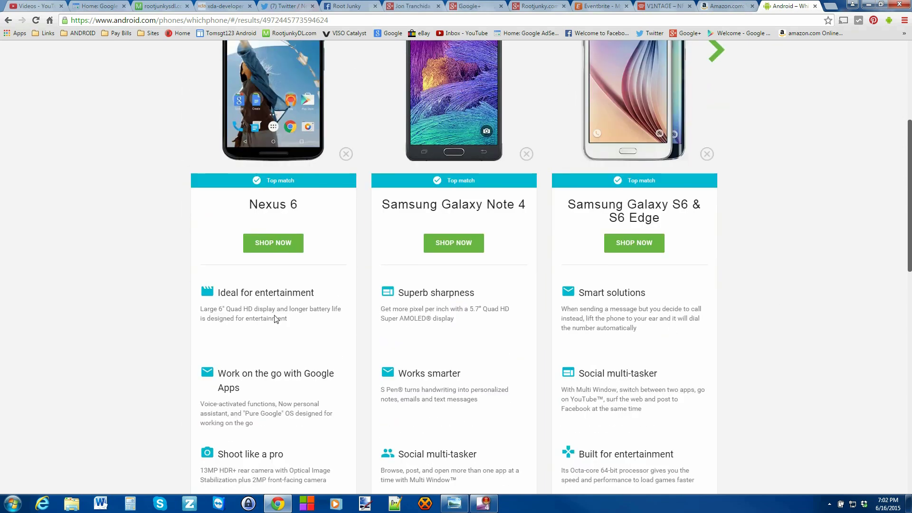
pyautogui.scroll(-2, 617, 321)
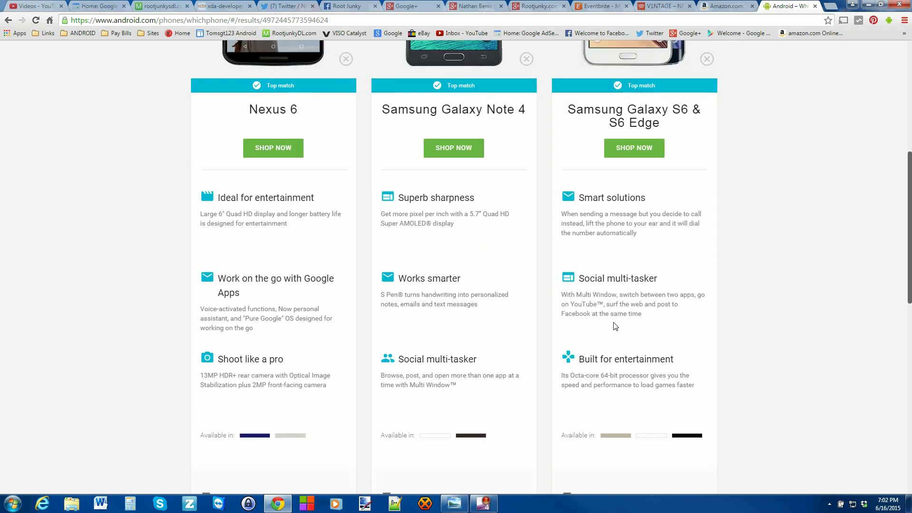
pyautogui.scroll(-2, 796, 289)
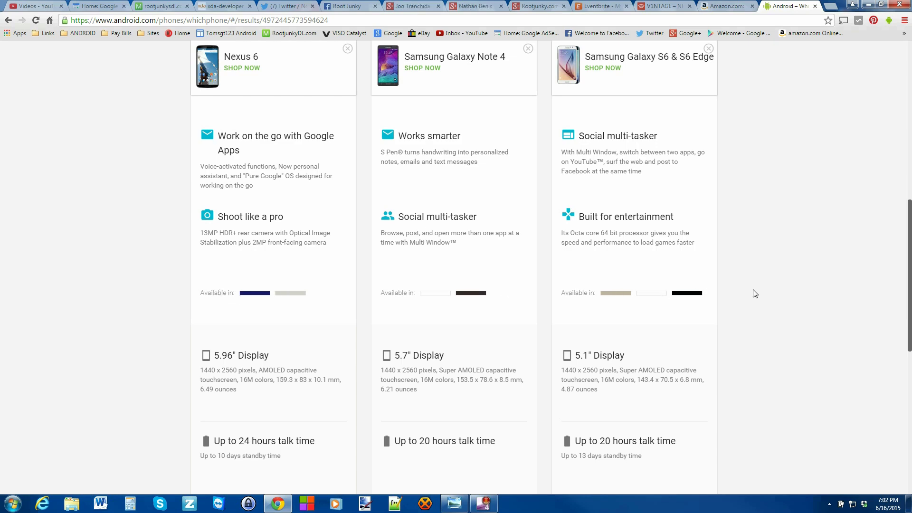
pyautogui.scroll(-2, 754, 292)
pyautogui.scroll(-2, 755, 293)
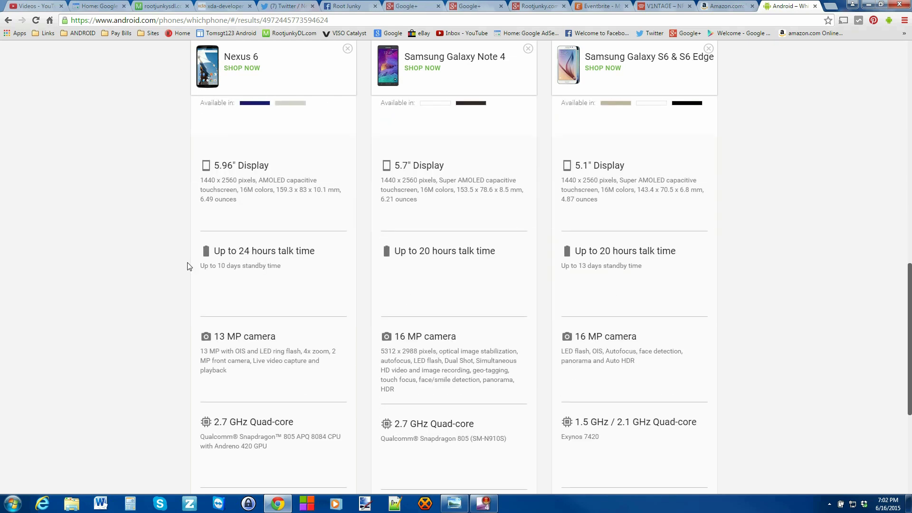
pyautogui.scroll(-2, 788, 277)
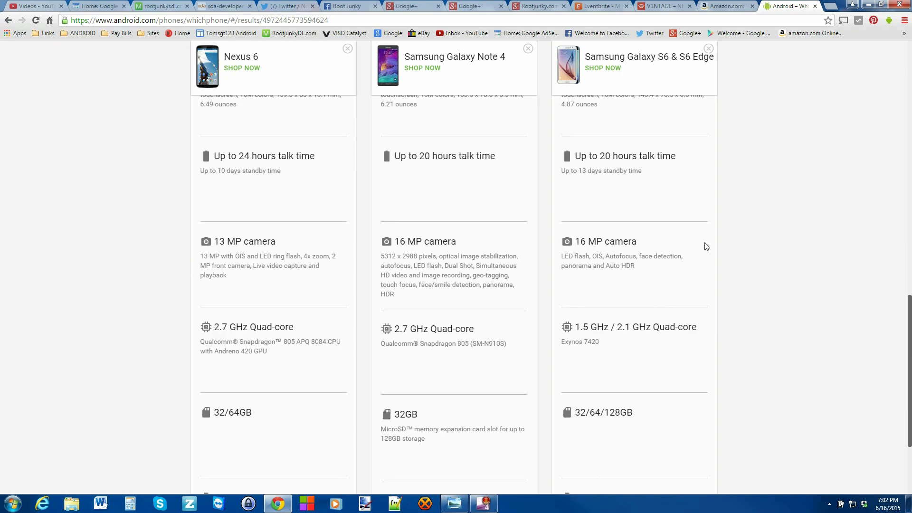
pyautogui.scroll(-2, 734, 359)
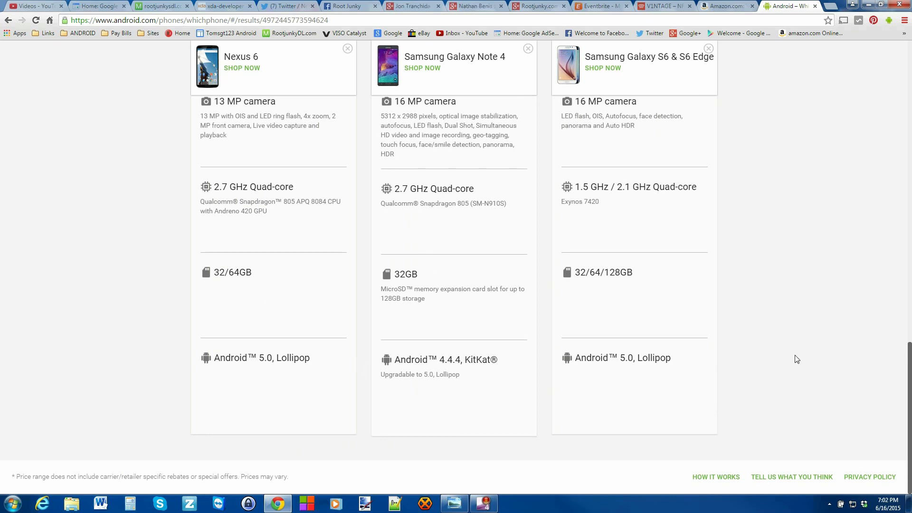
pyautogui.scroll(3, 797, 359)
pyautogui.scroll(3, 781, 360)
pyautogui.scroll(3, 780, 360)
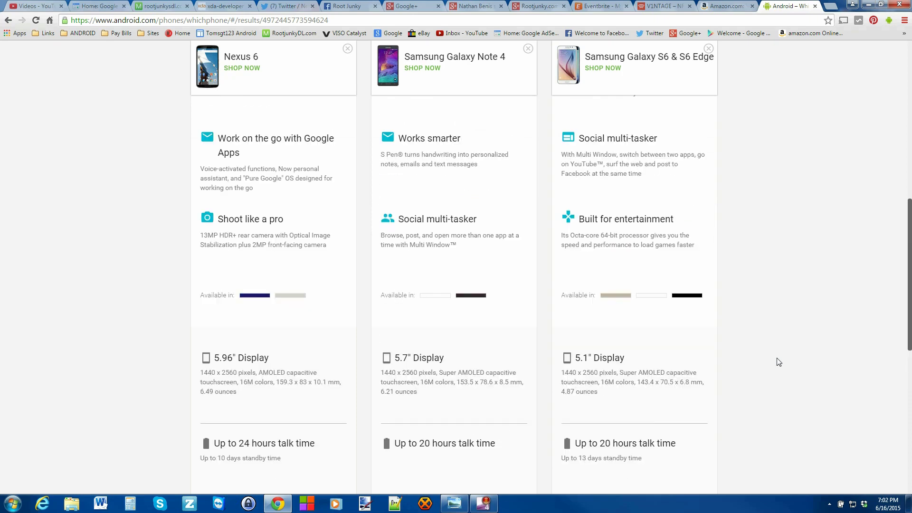
pyautogui.scroll(4, 777, 360)
pyautogui.scroll(3, 775, 361)
pyautogui.scroll(3, 774, 362)
pyautogui.scroll(2, 775, 361)
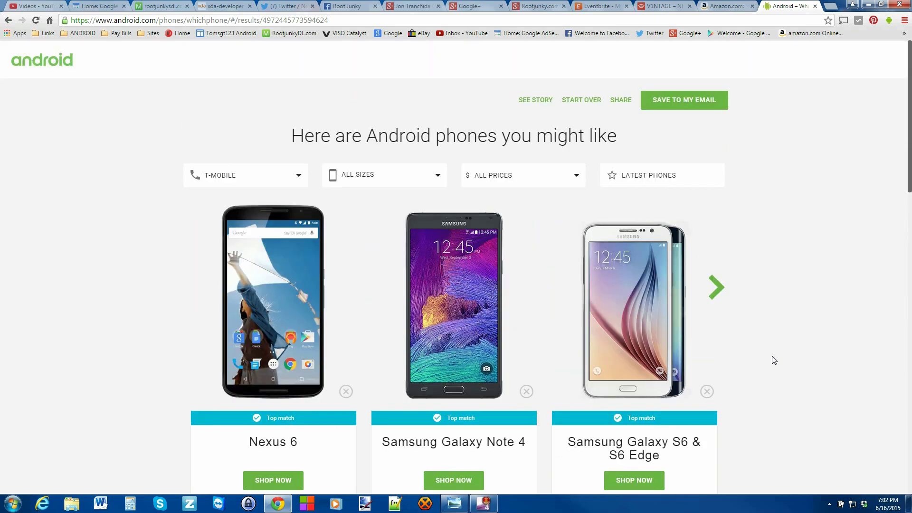